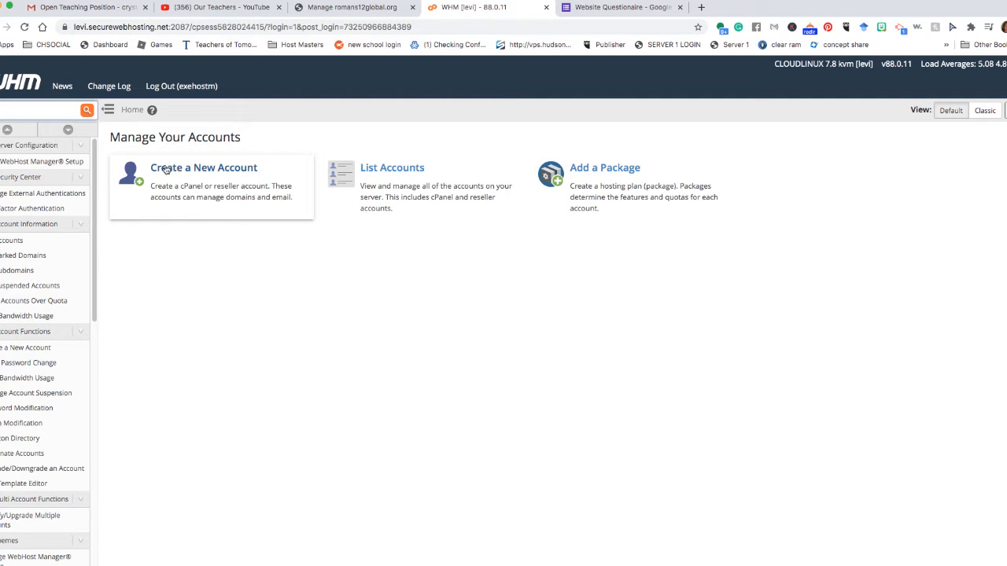
Open WHM's Create a New Account form and click into its Domain field.
left_click(172, 169)
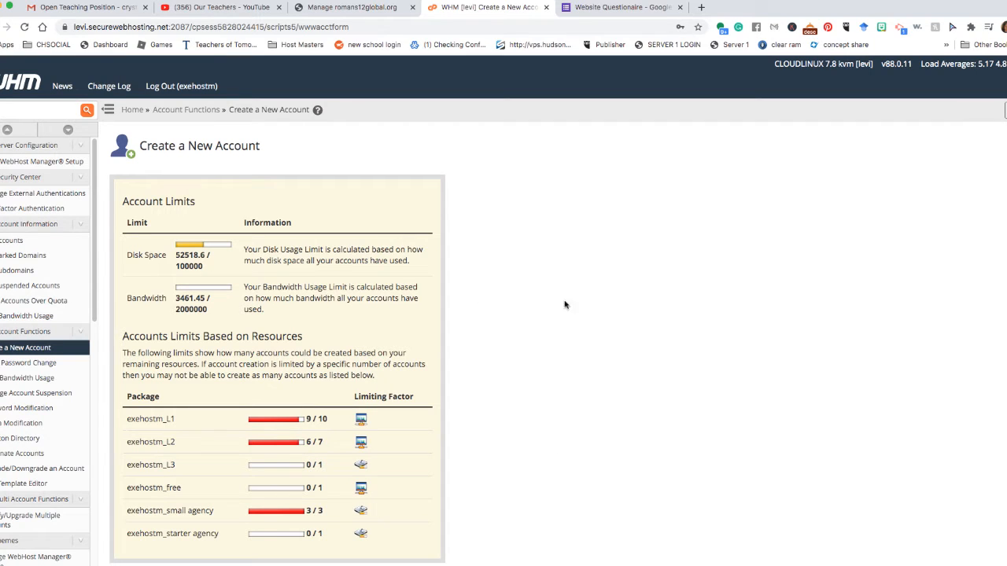
scroll(288, 365, "down", 1)
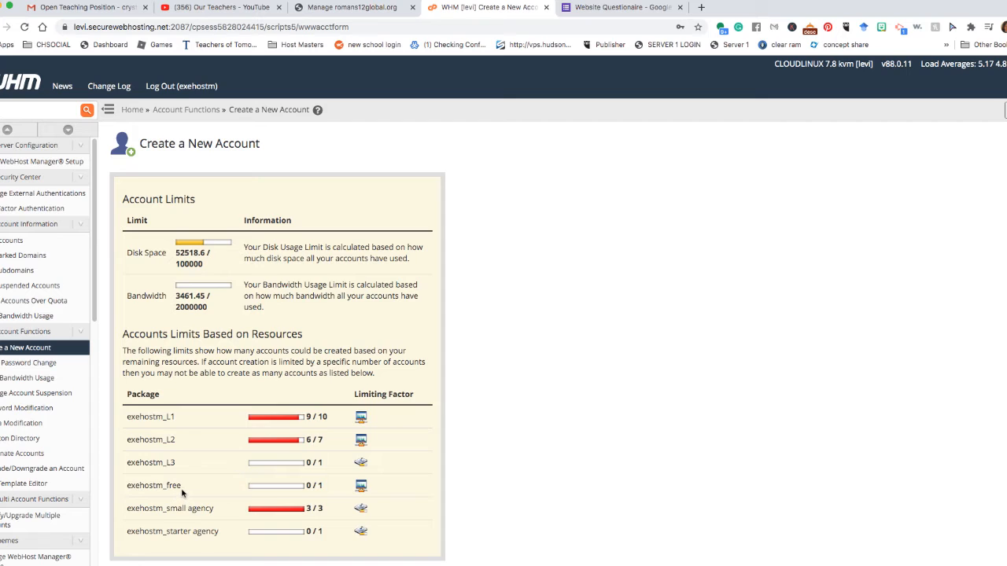
scroll(183, 494, "down", 5)
left_click(263, 339)
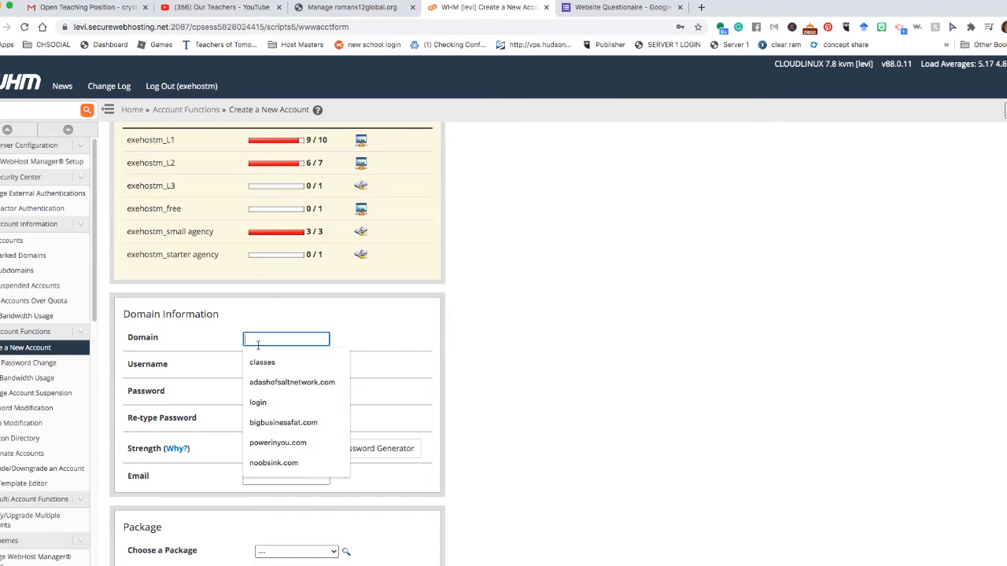
Paste romans12global.org as the domain so the username romans12global auto-fills.
right_click(260, 340)
left_click(293, 410)
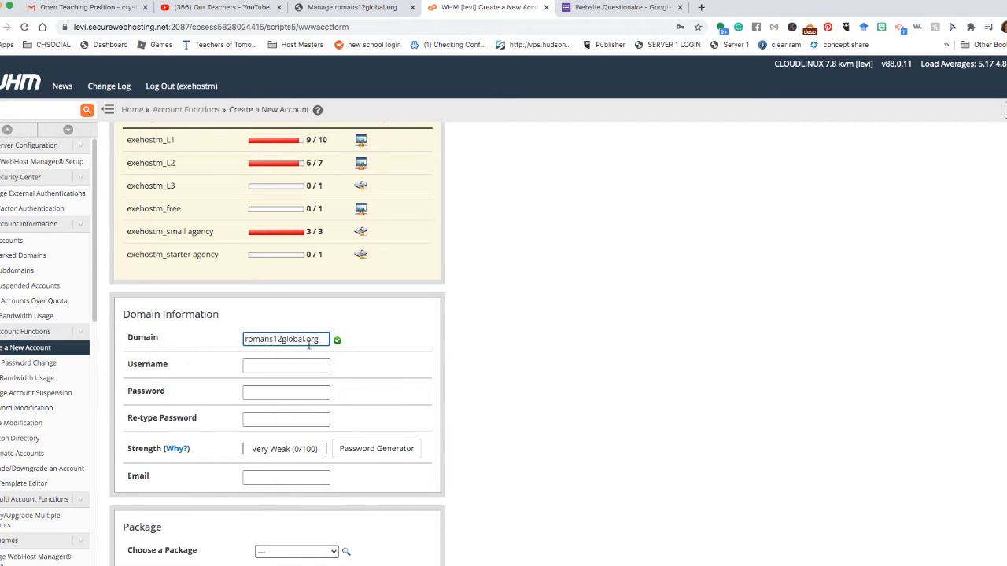
left_click(285, 371)
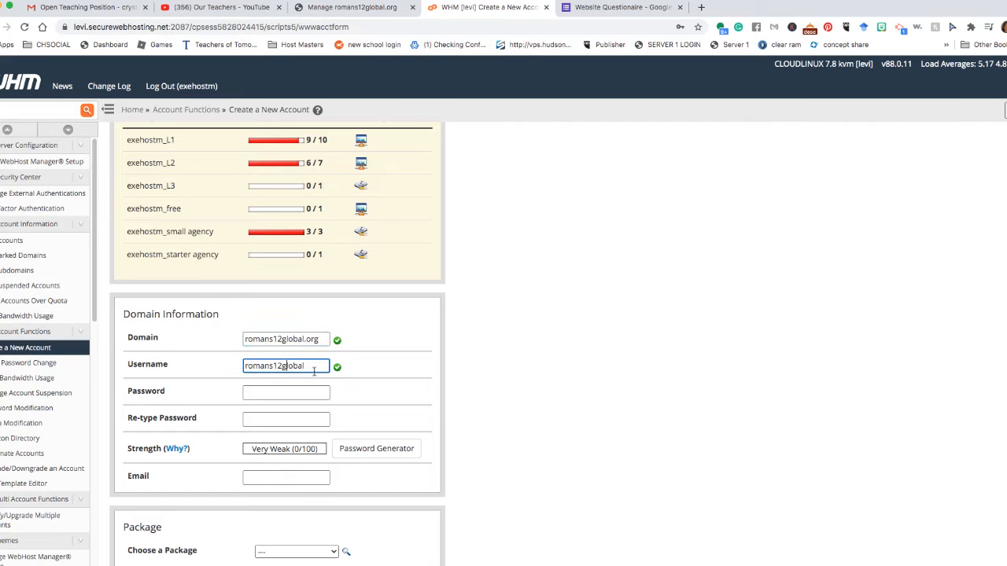
Dismiss the browser's saved-password suggestions on the Password field and bring up the Password Generator.
left_click(305, 396)
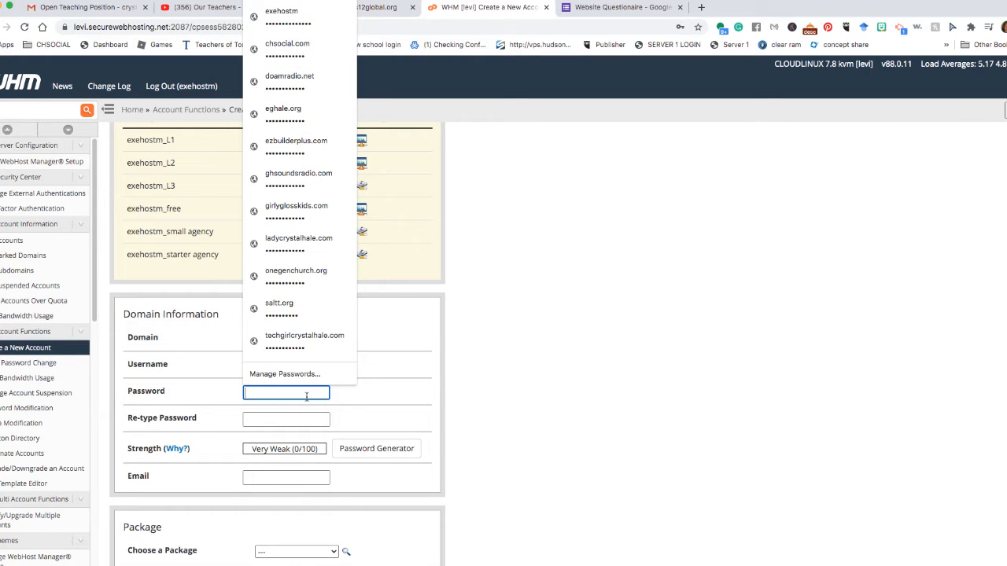
left_click(486, 383)
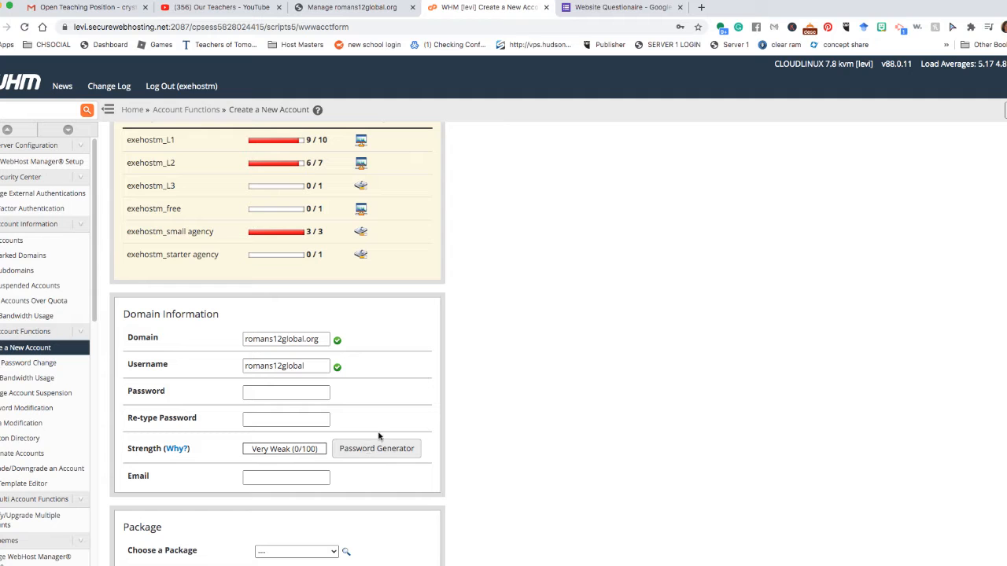
left_click(294, 394)
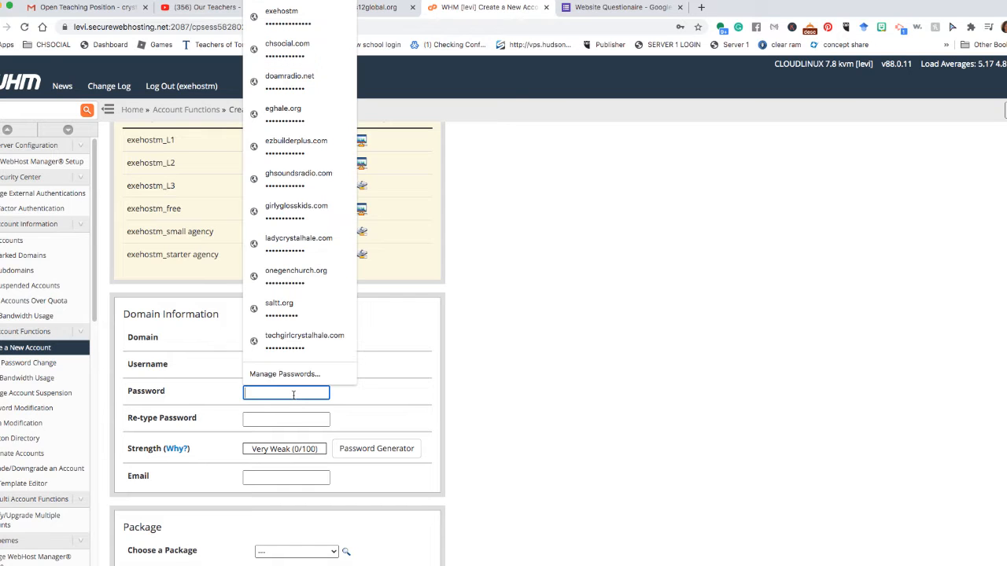
left_click(494, 393)
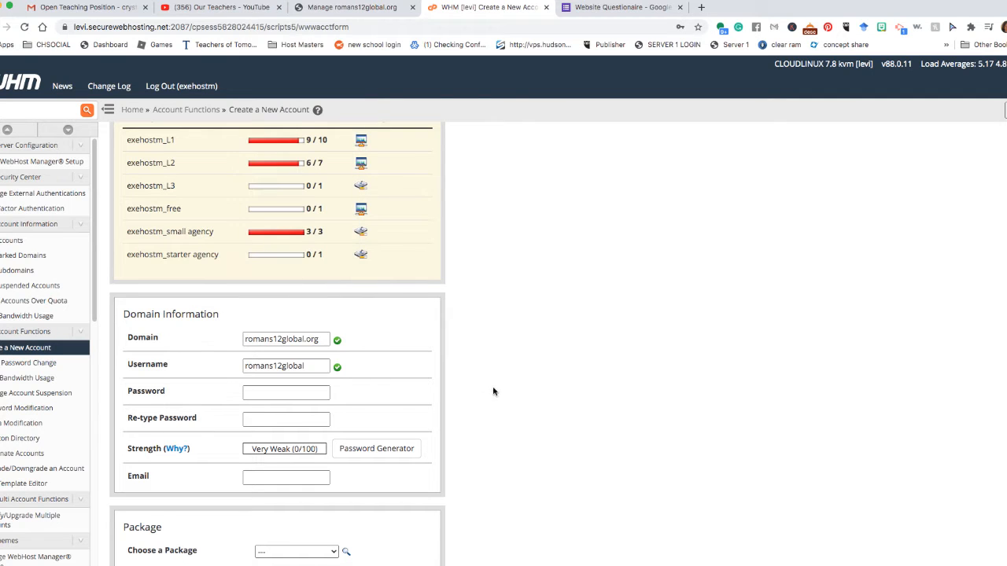
left_click(354, 447)
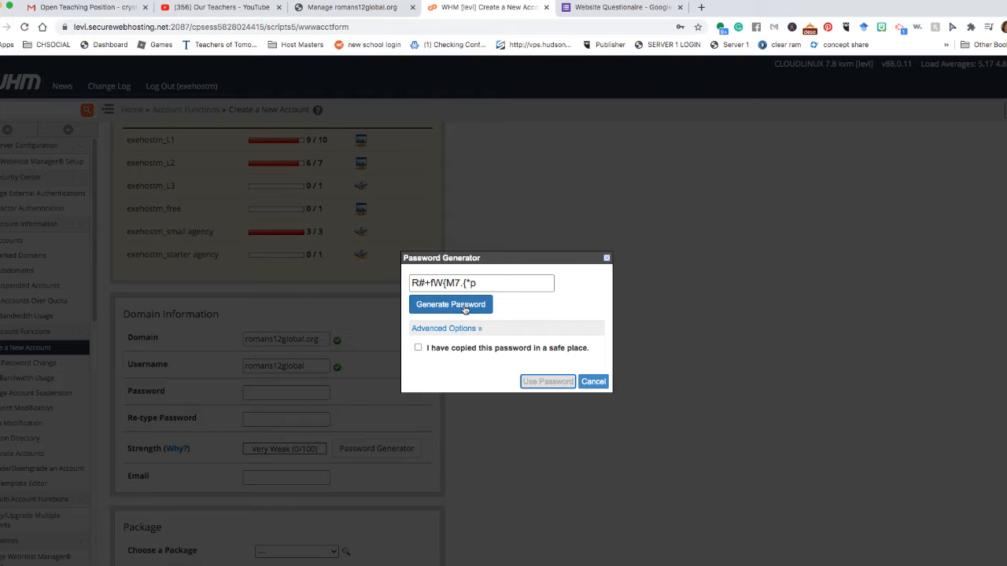
Generate a couple of random passwords, then cancel the generator without using them.
left_click(464, 308)
left_click(464, 310)
left_click(593, 382)
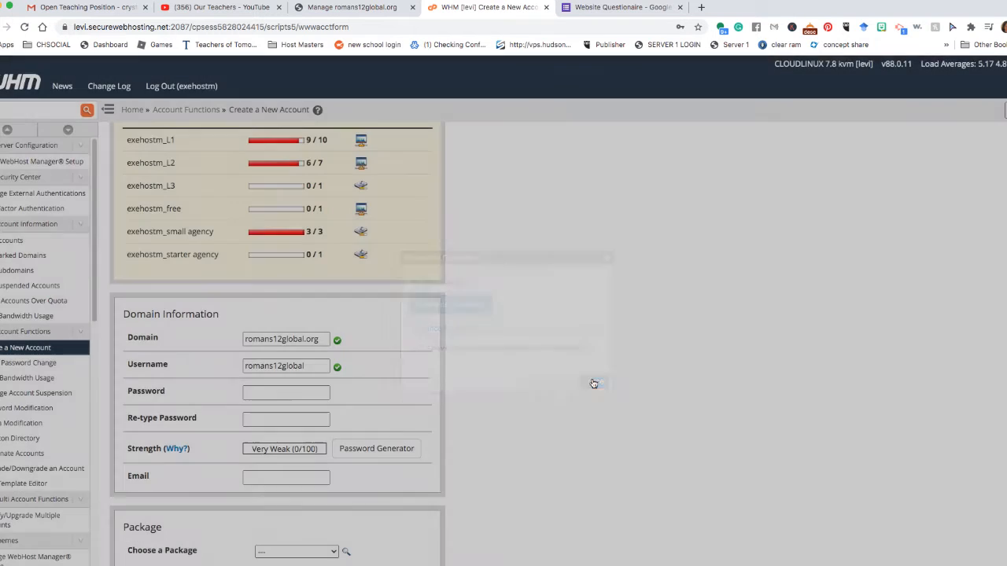
Enter a matching Very Strong password in both Password and Re-type Password fields.
left_click(270, 401)
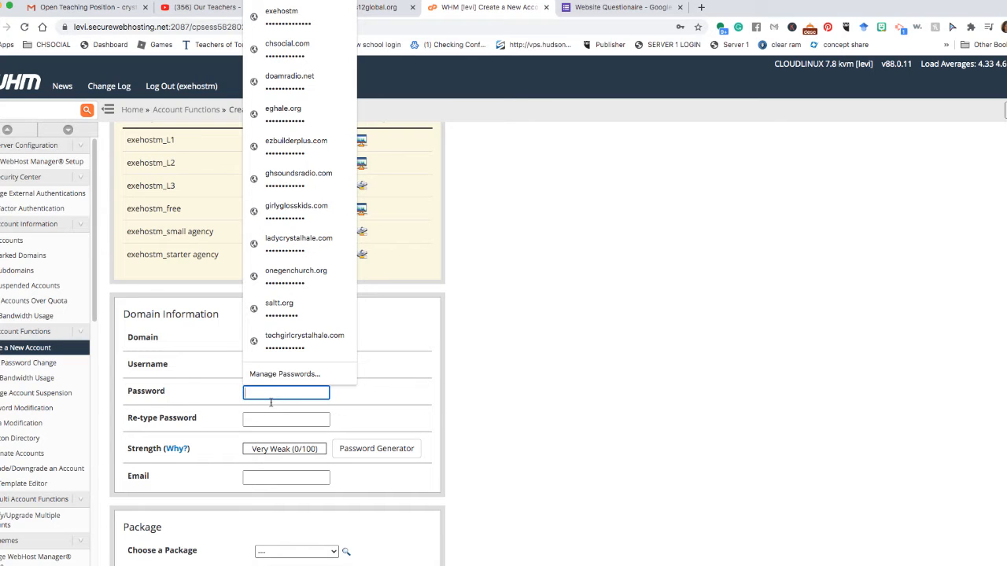
type("••••••")
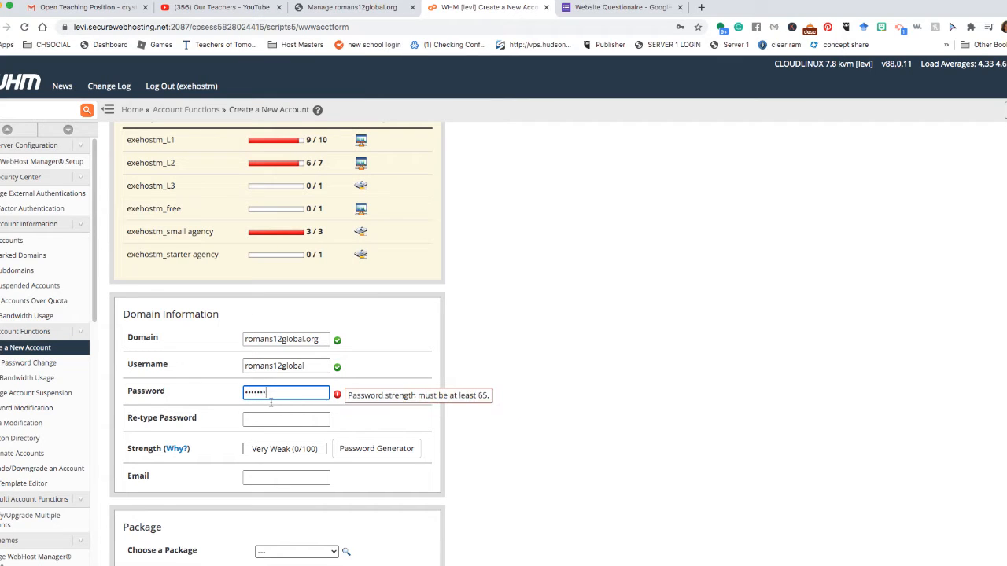
type("•••••••")
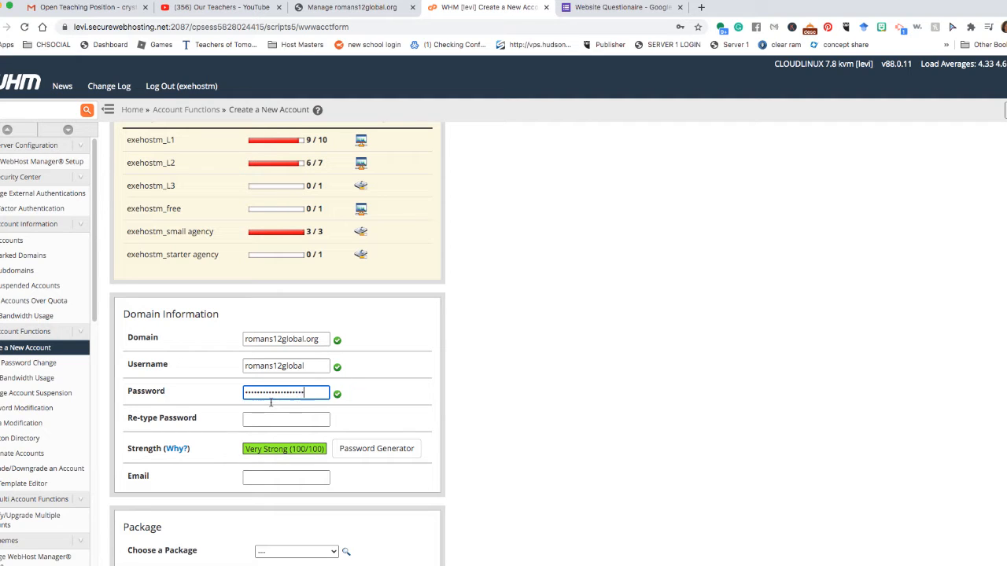
key("Tab")
type("•")
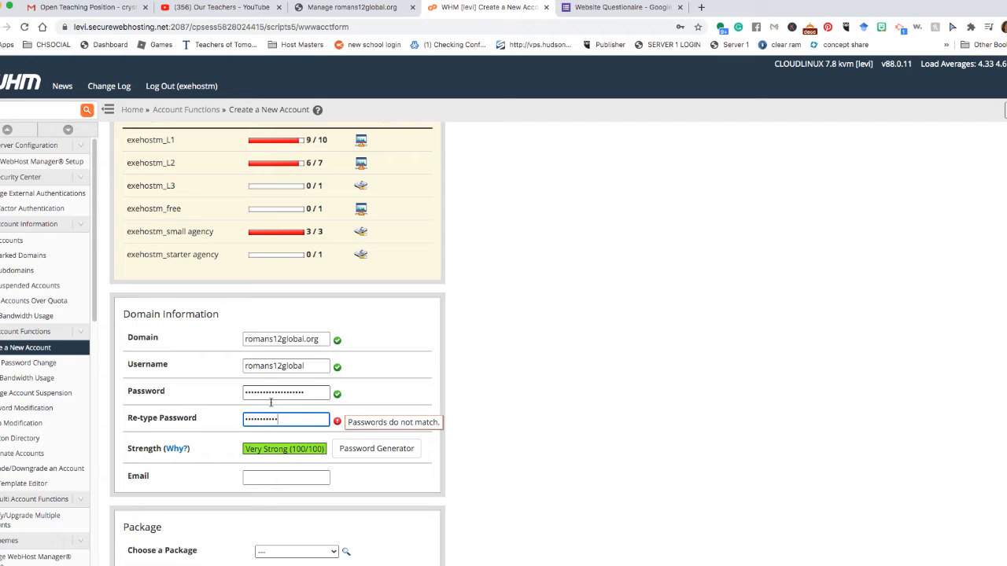
type("•••••••••••••••")
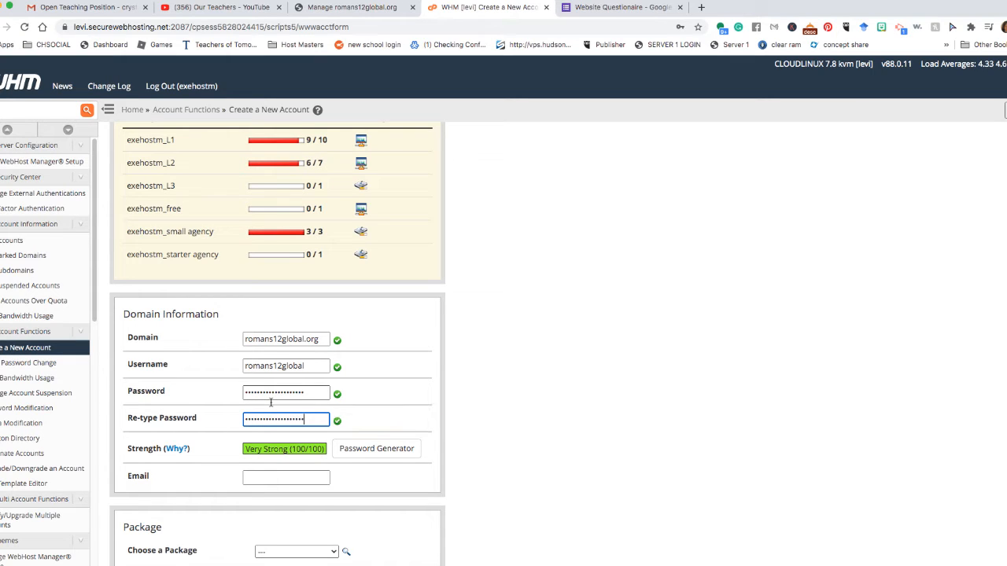
key("Tab")
left_click(280, 480)
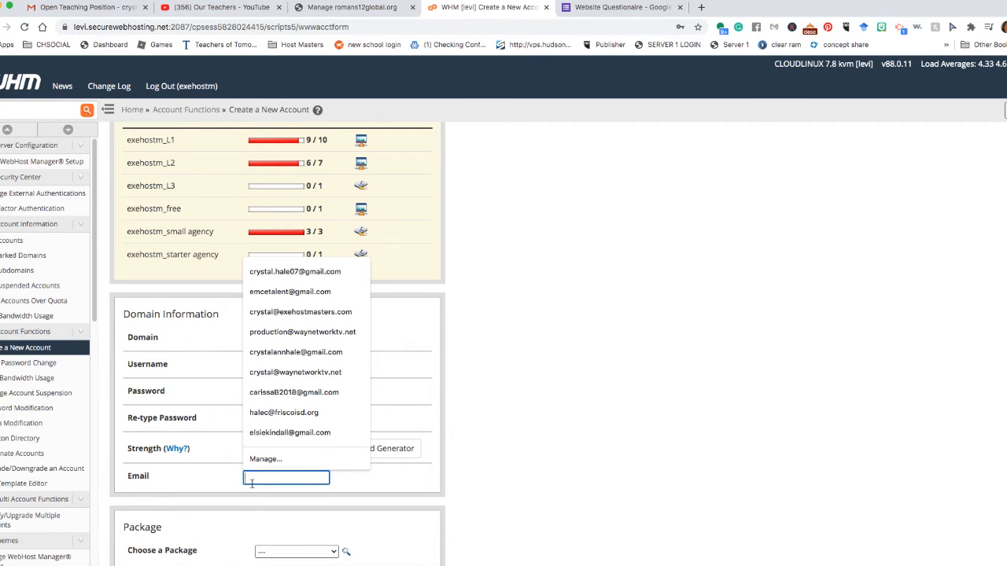
left_click(87, 7)
left_click(191, 77)
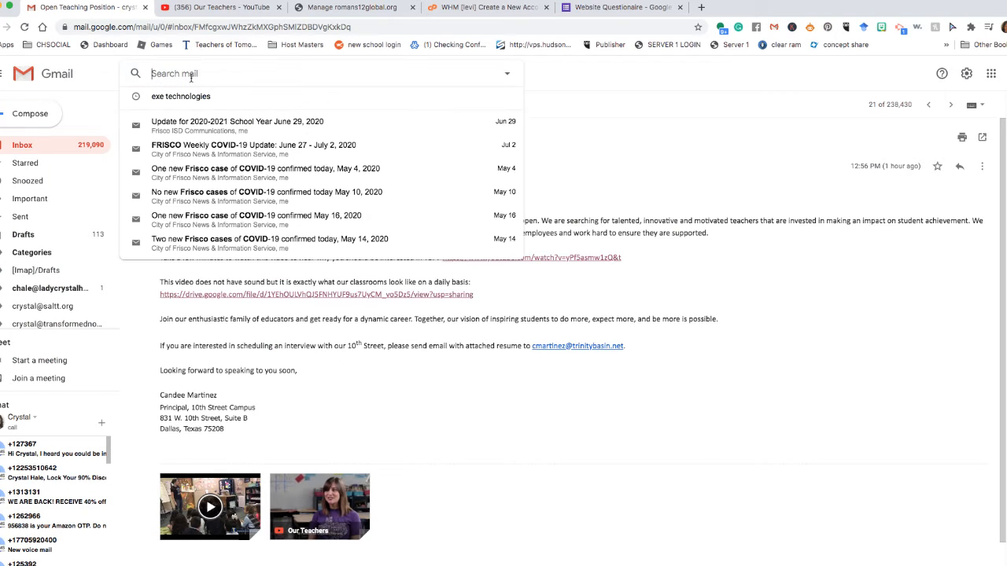
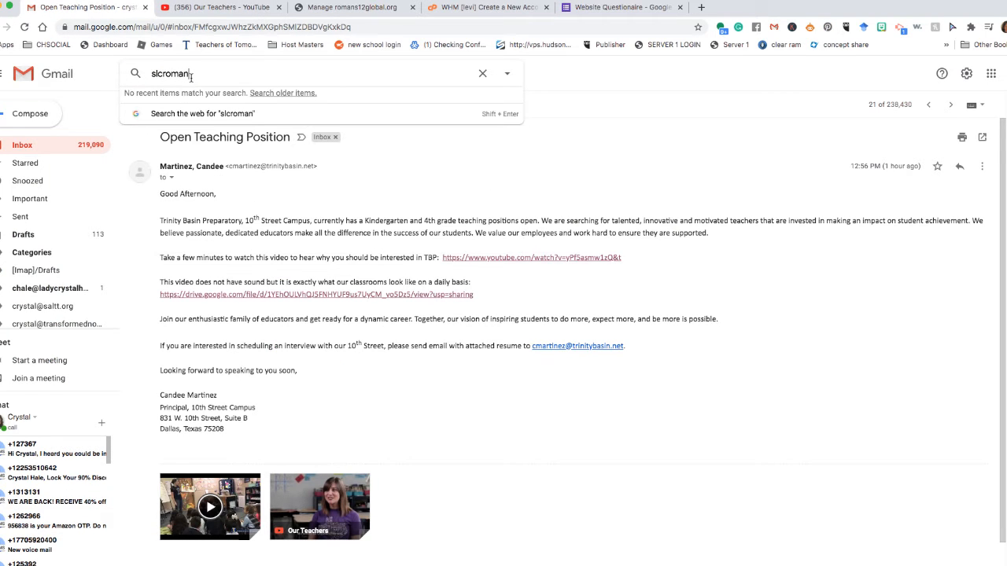
key("Return")
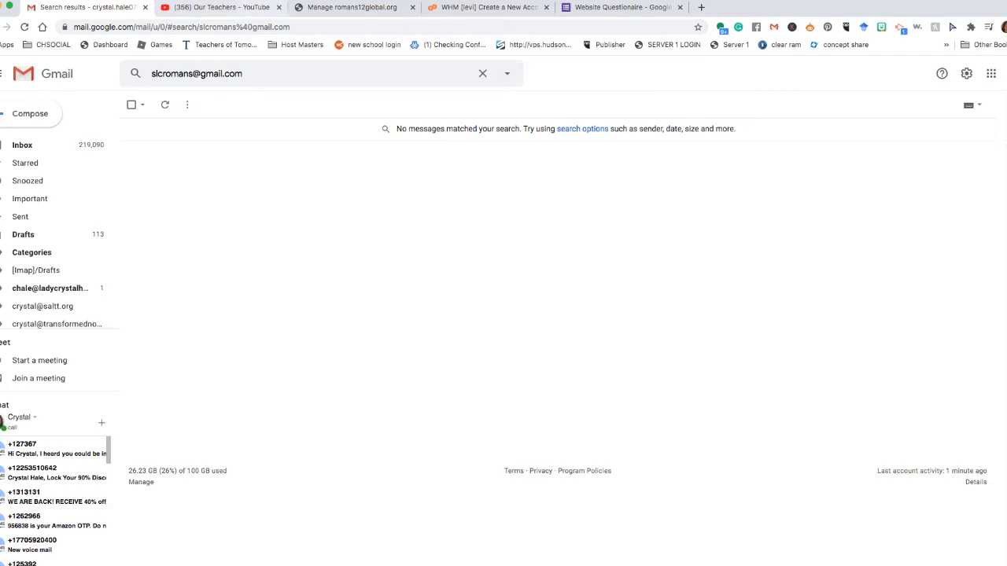
left_click(618, 7)
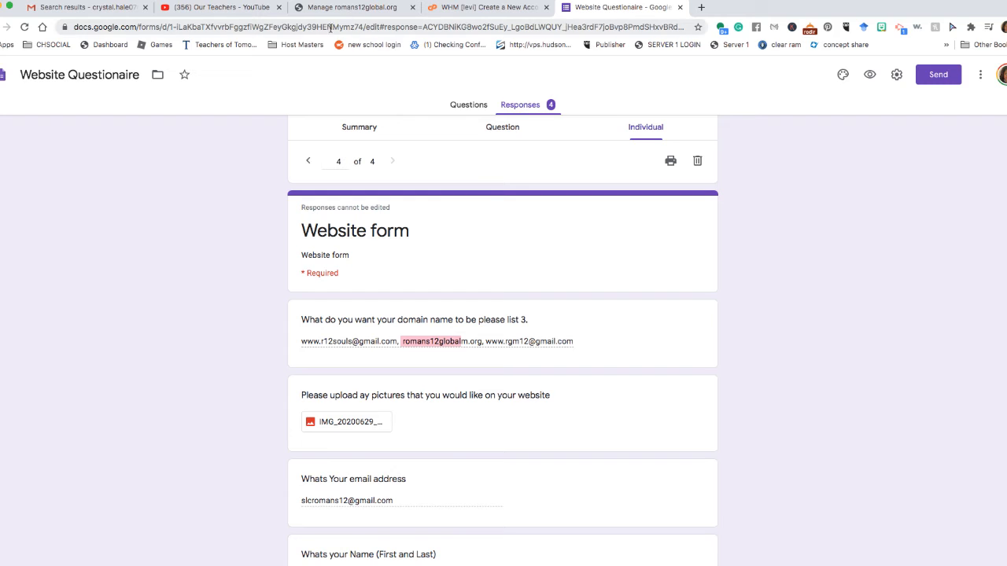
left_click(381, 8)
left_click(460, 7)
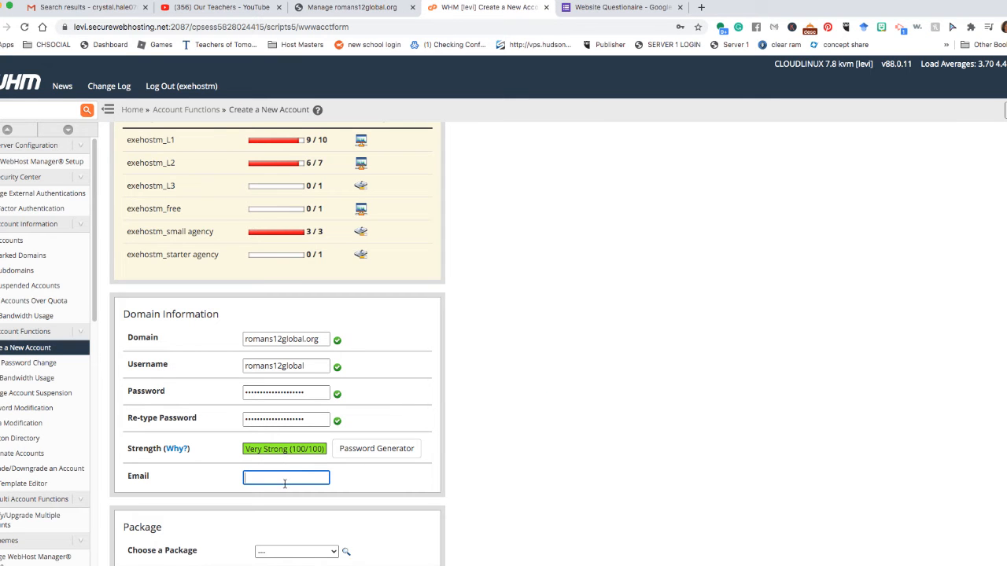
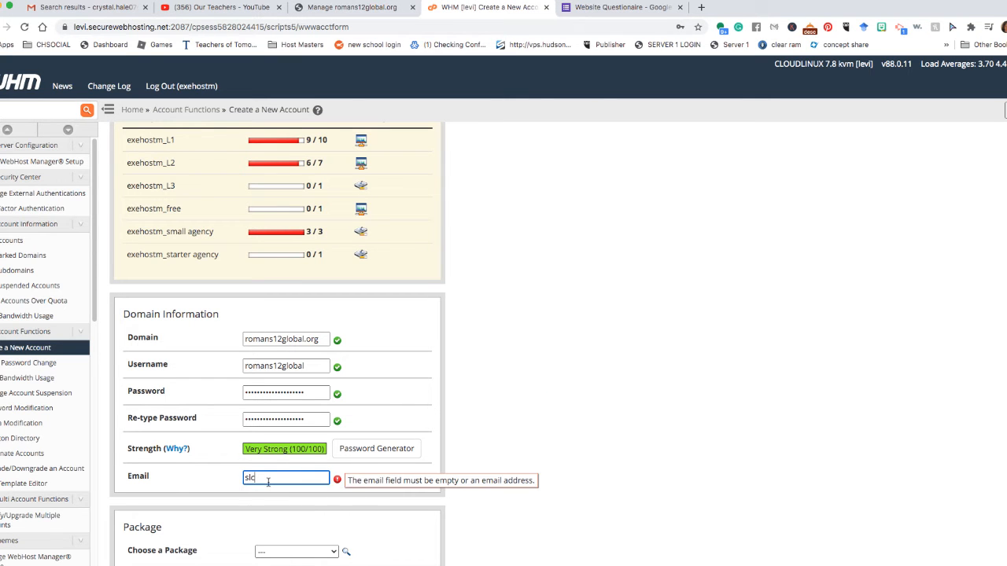
Enter the contact email address, choose the exehostm_free package, and create the account.
scroll(299, 480, "down", 2)
left_click(335, 479)
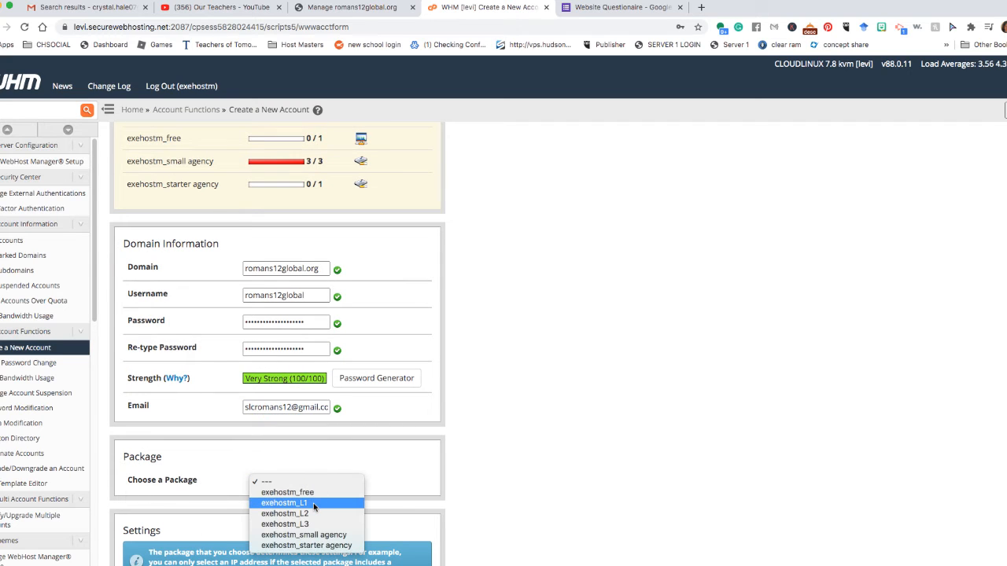
left_click(321, 495)
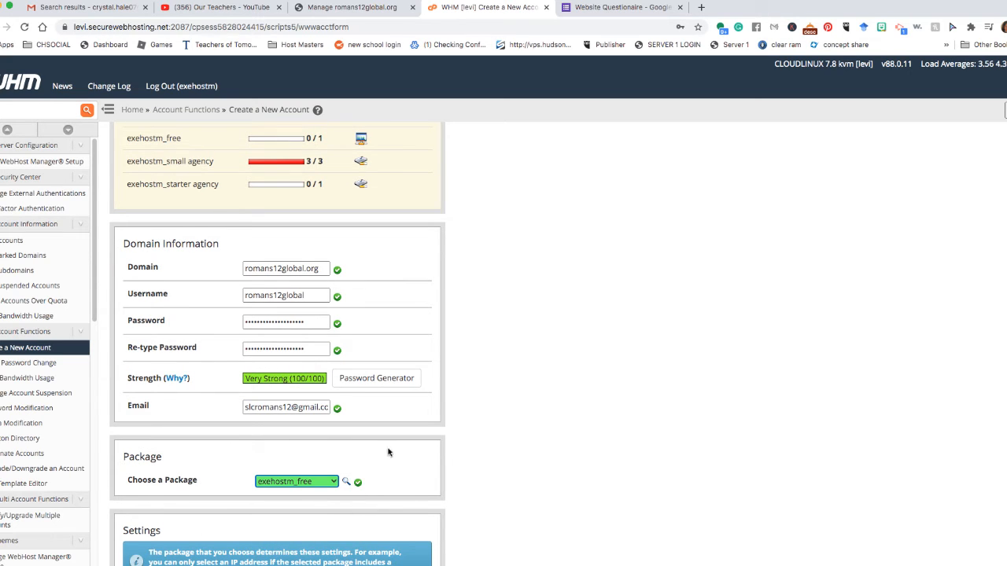
scroll(390, 454, "down", 4)
scroll(387, 453, "down", 1)
scroll(387, 453, "down", 3)
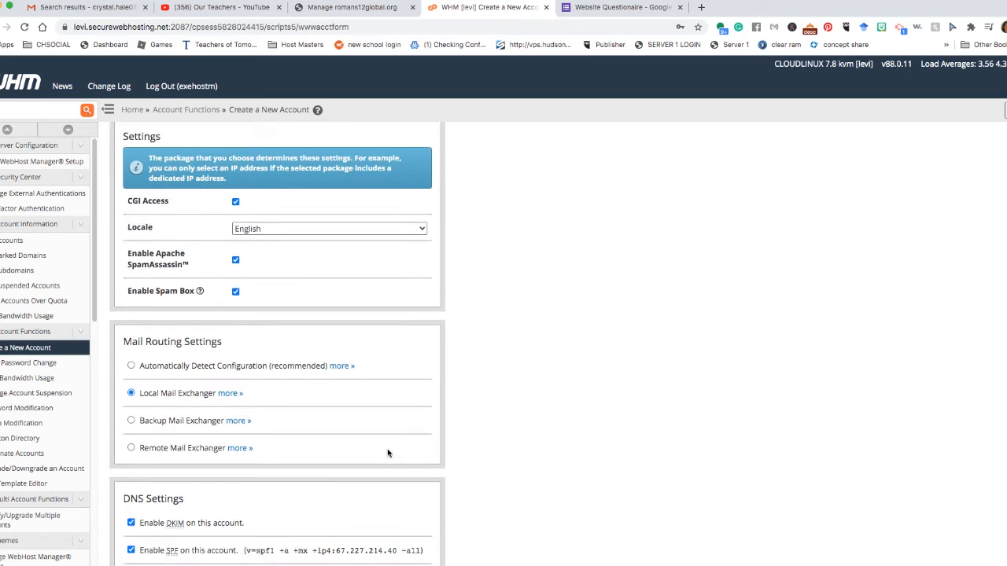
left_click(131, 556)
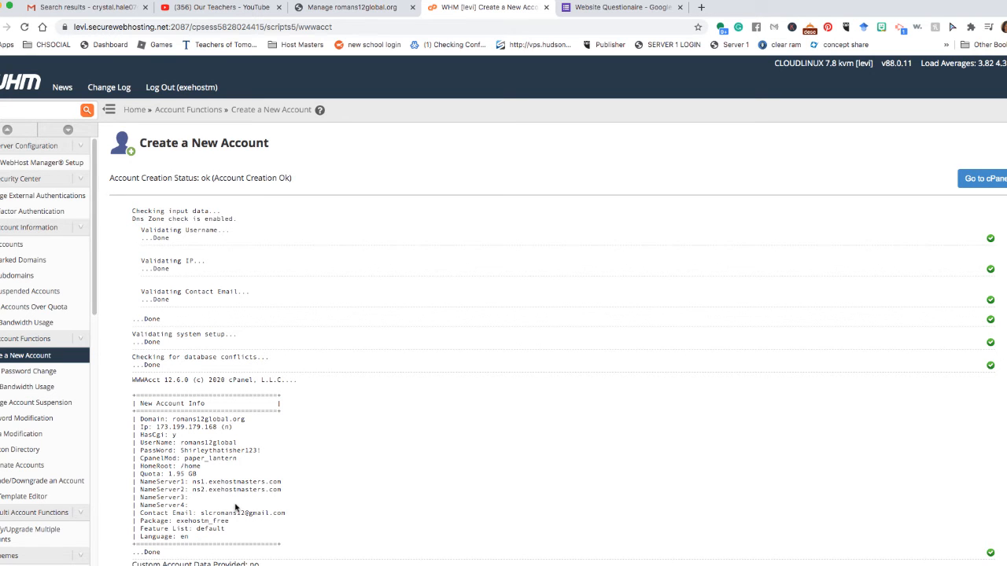
Copy the New Account Info summary and return to the WHM home page.
left_click_drag(209, 543, 133, 405)
right_click(133, 405)
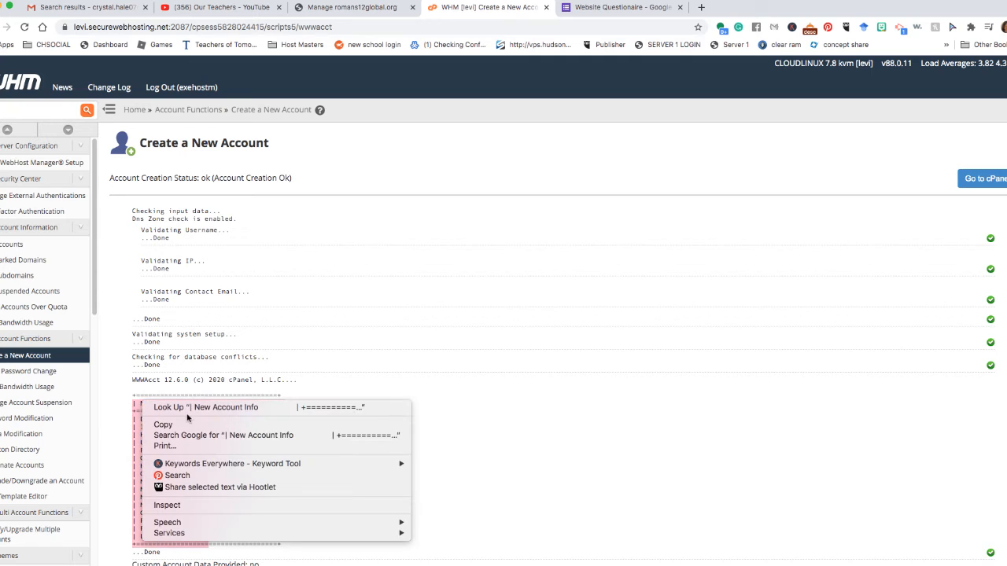
left_click(158, 424)
left_click(35, 83)
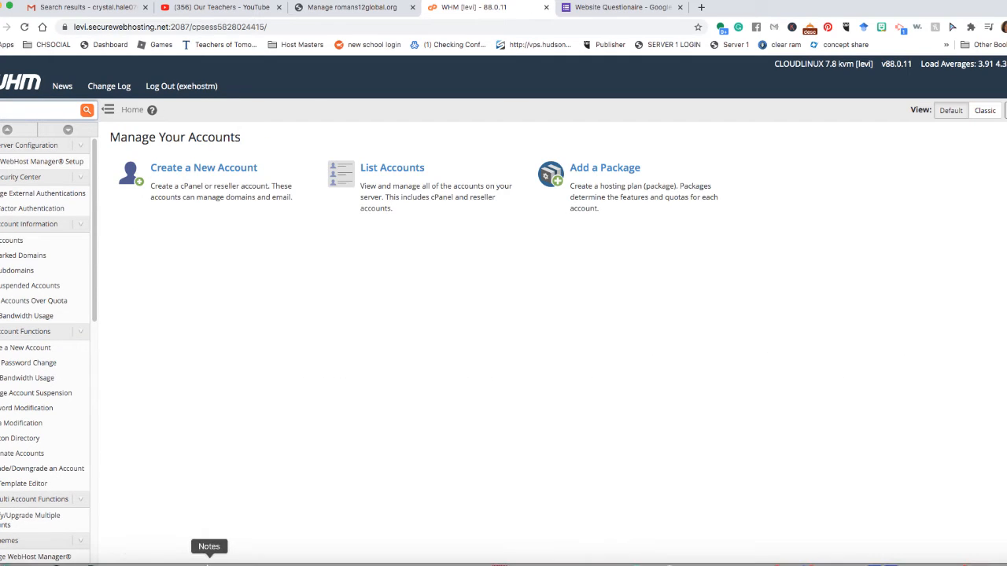
Create a Notes entry headed Romans12 with the pasted account summary, then return to WHM.
left_click(209, 560)
left_click(933, 4)
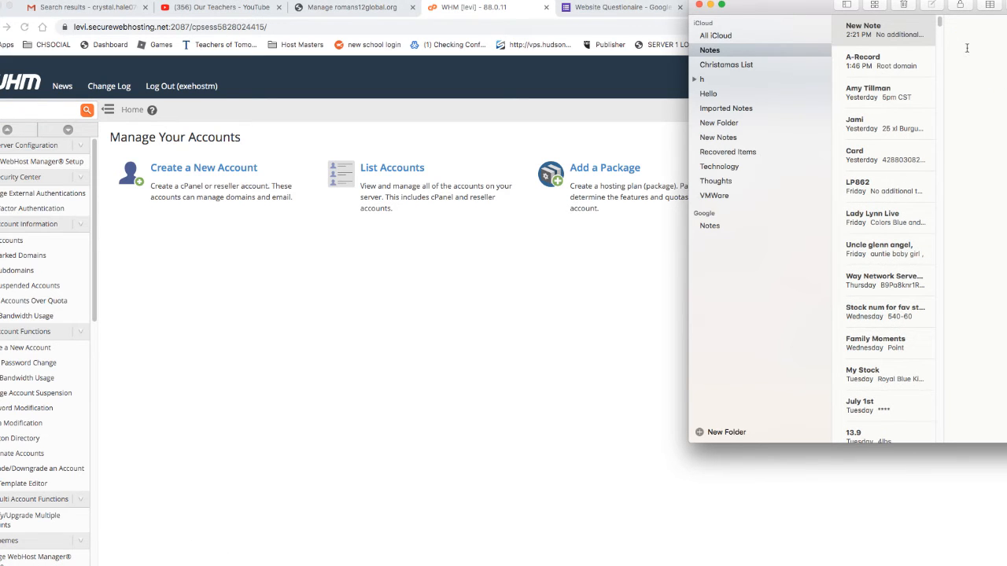
type("Channel inf")
key("BackSpace")
key("BackSpace")
key("BackSpace")
key("BackSpace")
key("BackSpace")
key("BackSpace")
key("BackSpace")
key("BackSpace")
key("BackSpace")
key("BackSpace")
key("BackSpace")
type("Romans G")
key("BackSpace")
key("BackSpace")
type("12")
key("super+v")
left_click(537, 325)
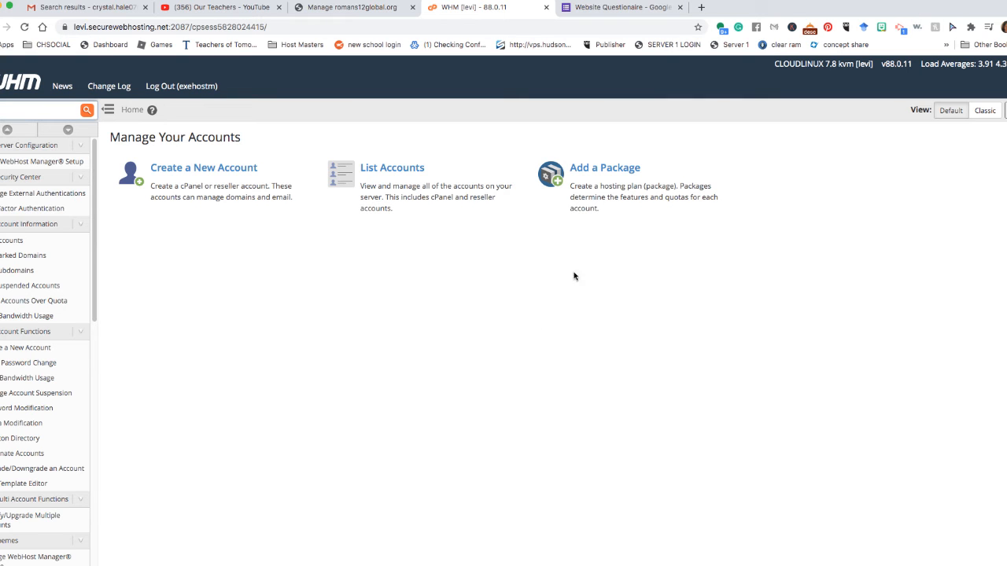
In List Accounts, find romans12global.org and launch its cPanel.
left_click(370, 171)
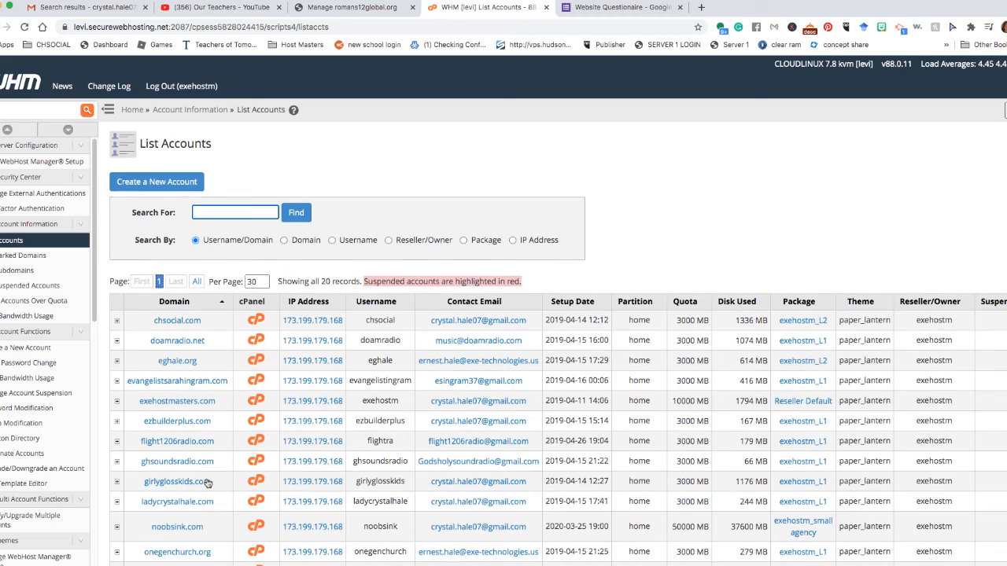
scroll(208, 483, "down", 2)
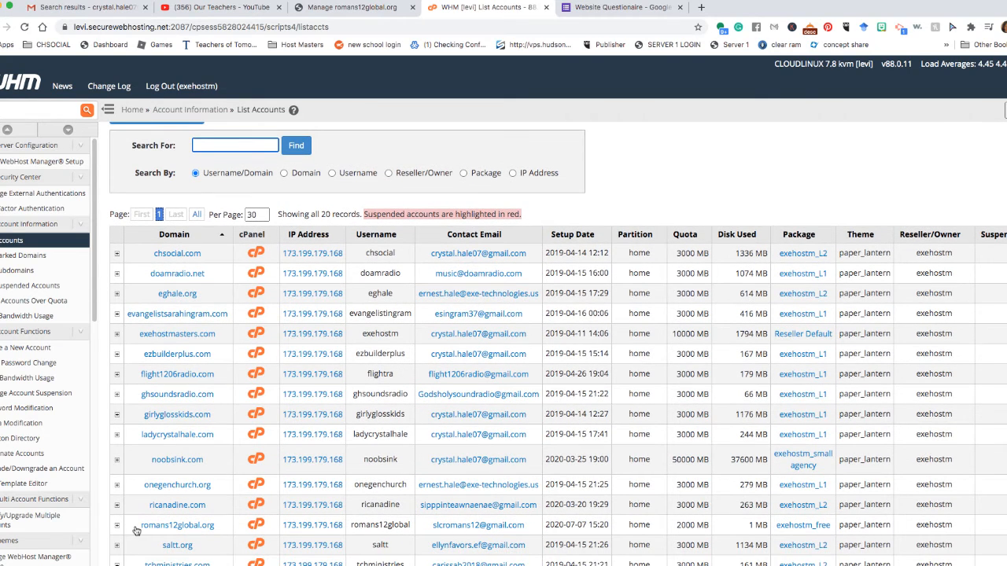
mouse_move(141, 528)
left_mouse_down()
mouse_move(177, 527)
mouse_move(146, 528)
left_mouse_up()
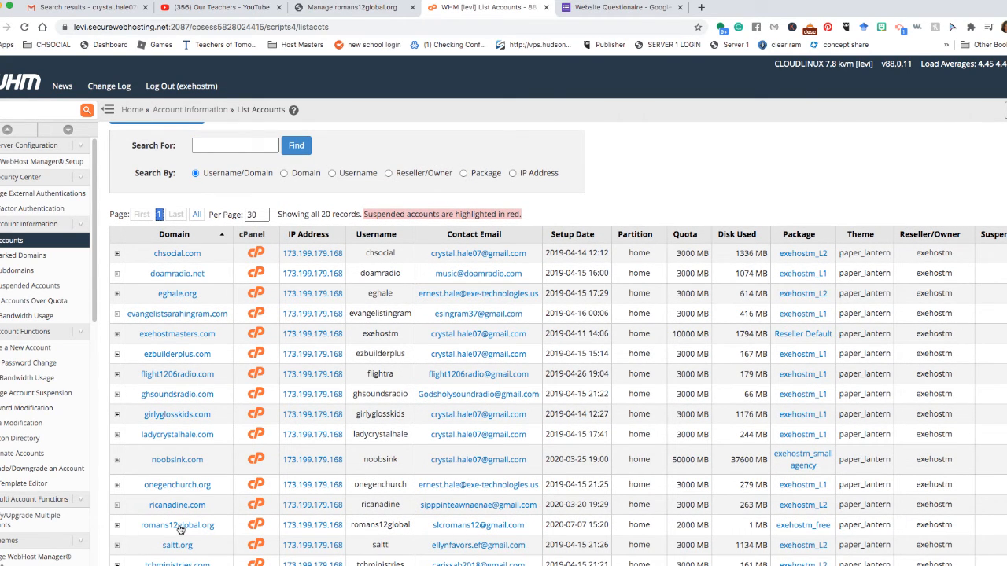
left_click(257, 526)
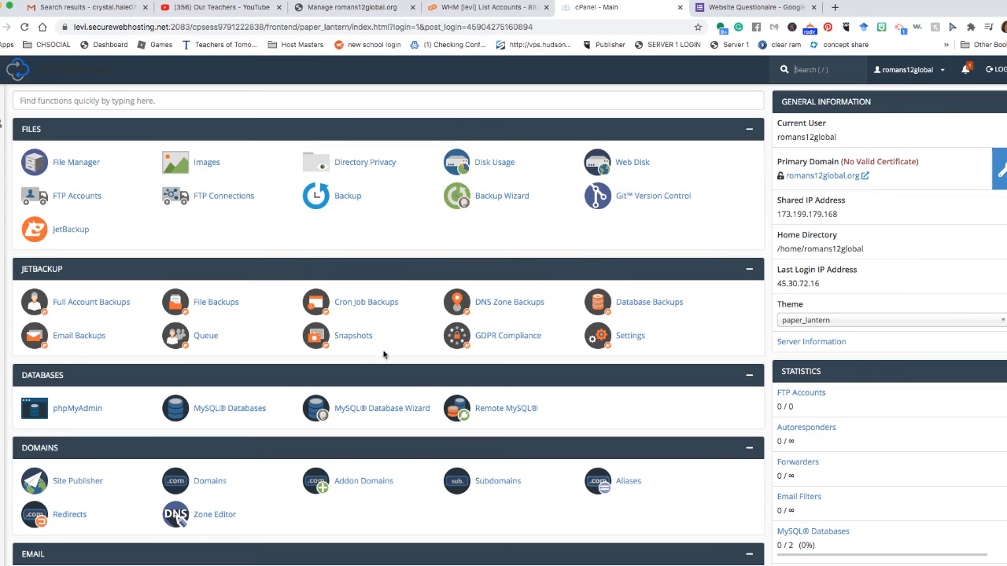
scroll(150, 372, "down", 10)
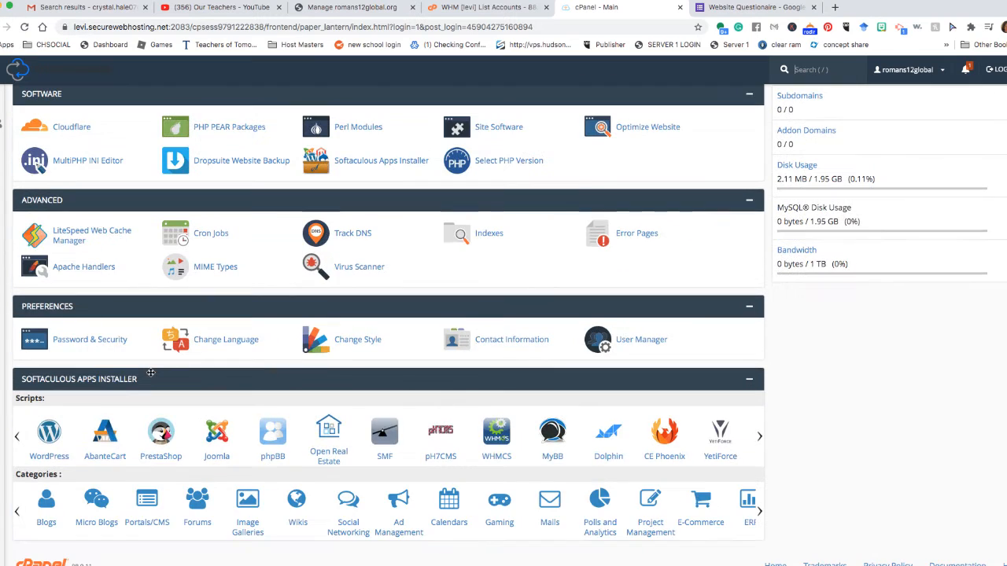
scroll(150, 373, "up", 10)
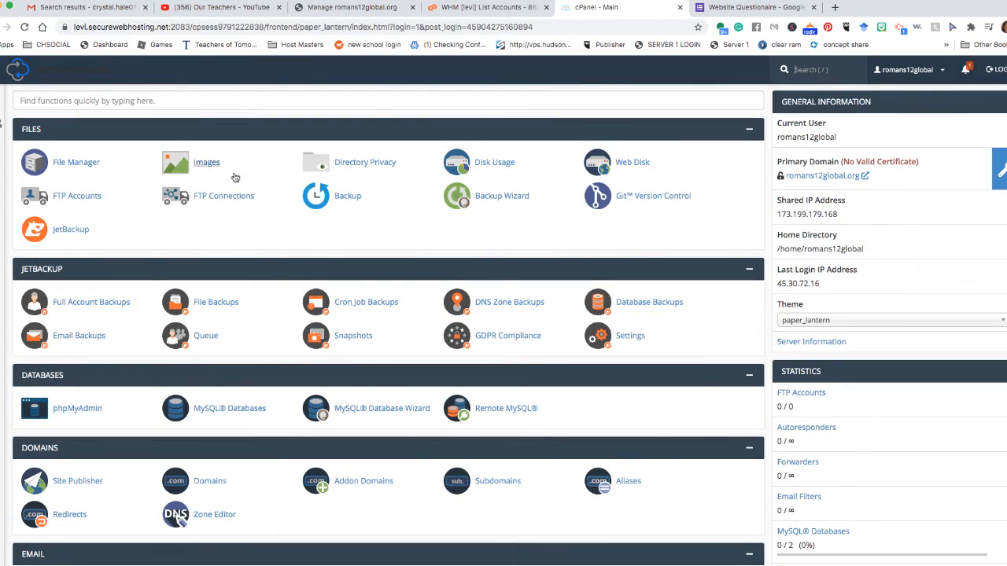
left_click(214, 109)
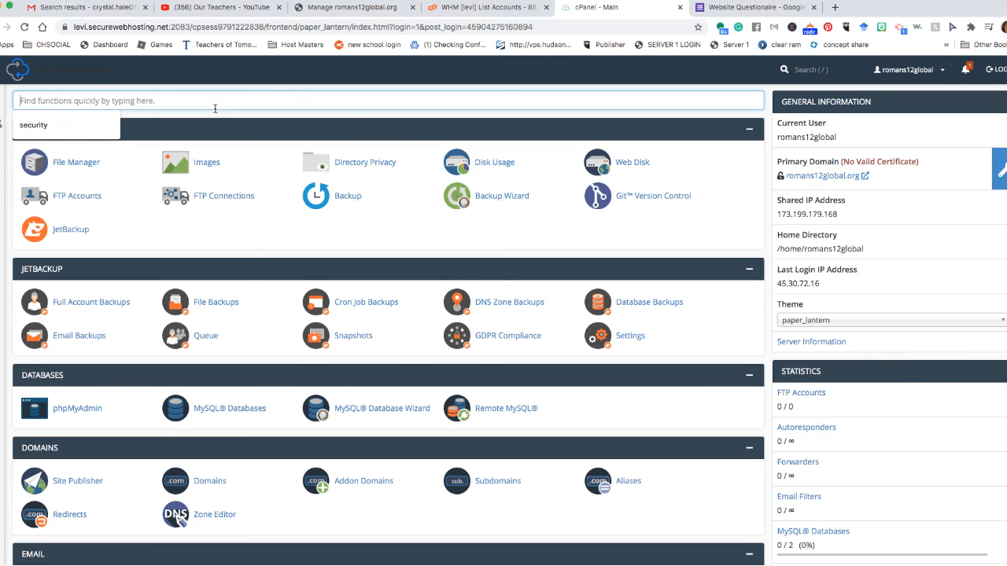
Search cPanel for ssl, look over the SSL/TLS manager and Manage SSL sites, then go back.
type("ssl")
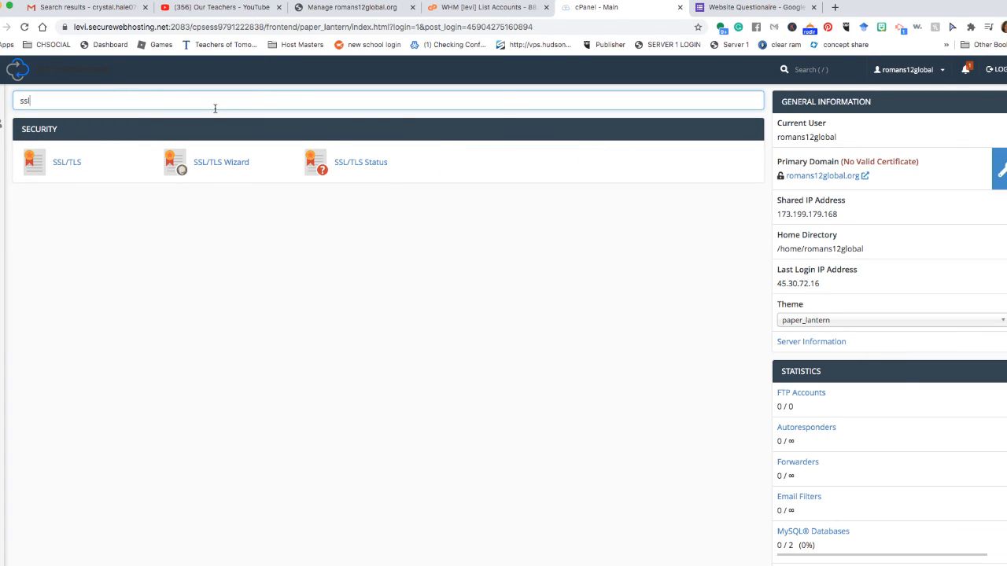
left_click(64, 163)
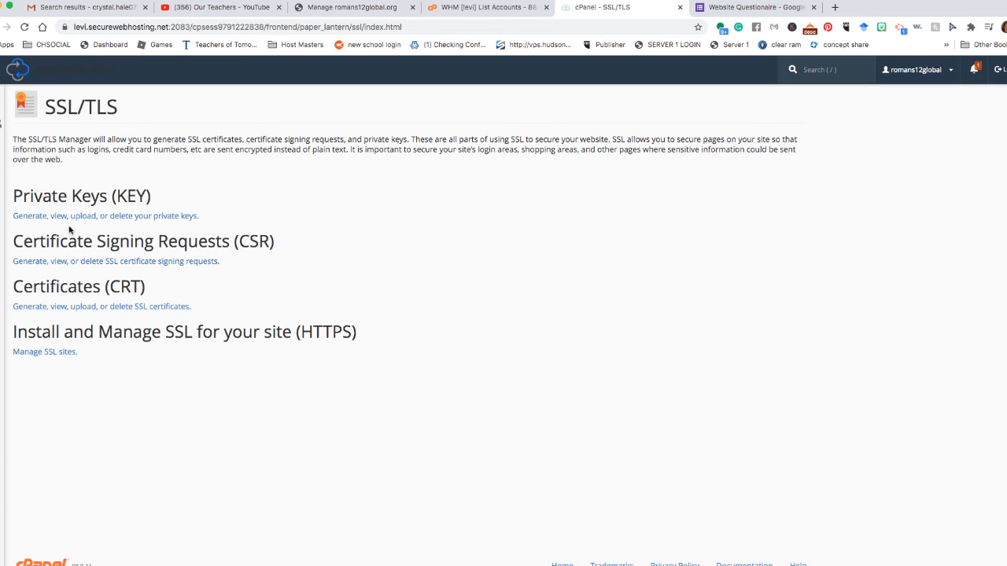
left_click(26, 353)
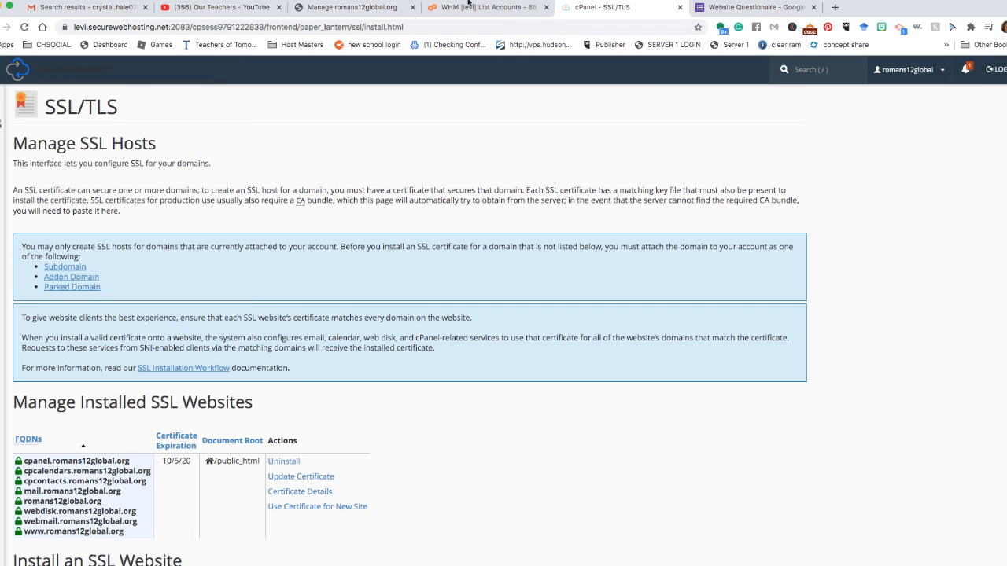
left_click(0, 27)
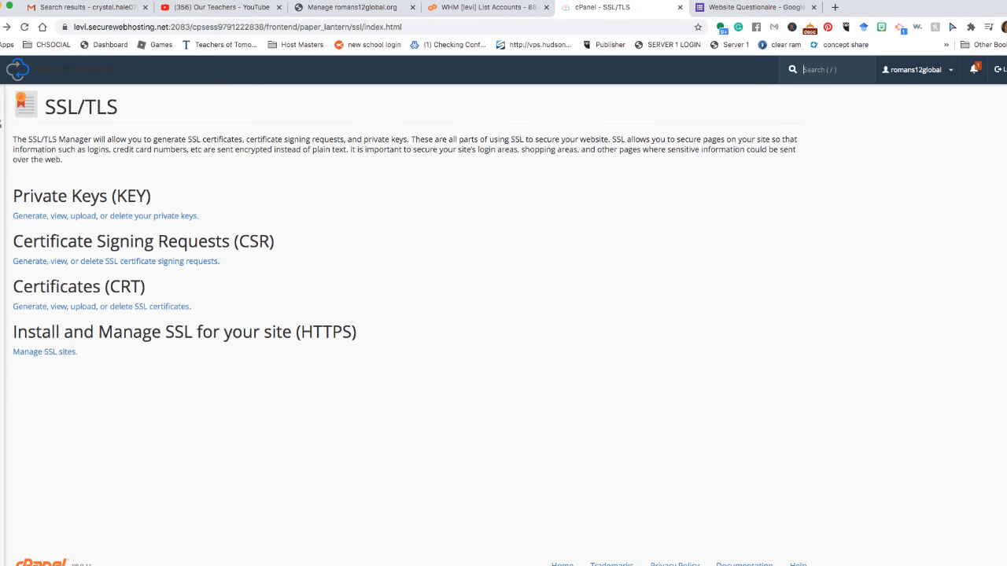
left_click(0, 26)
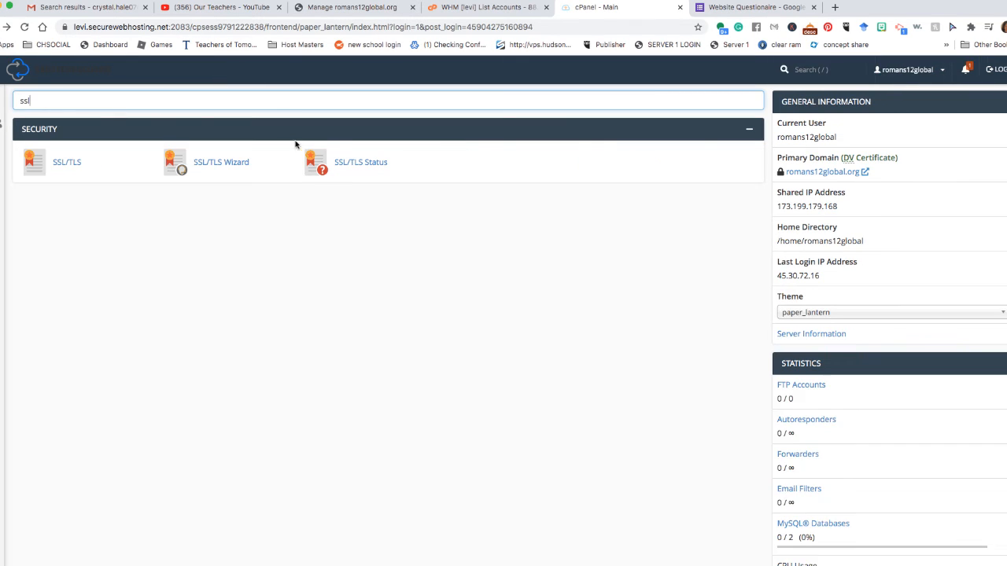
Open SSL/TLS Status and check that all 8 domains show AutoSSL Domain Validated, expiring October 5, 2020.
left_click(360, 164)
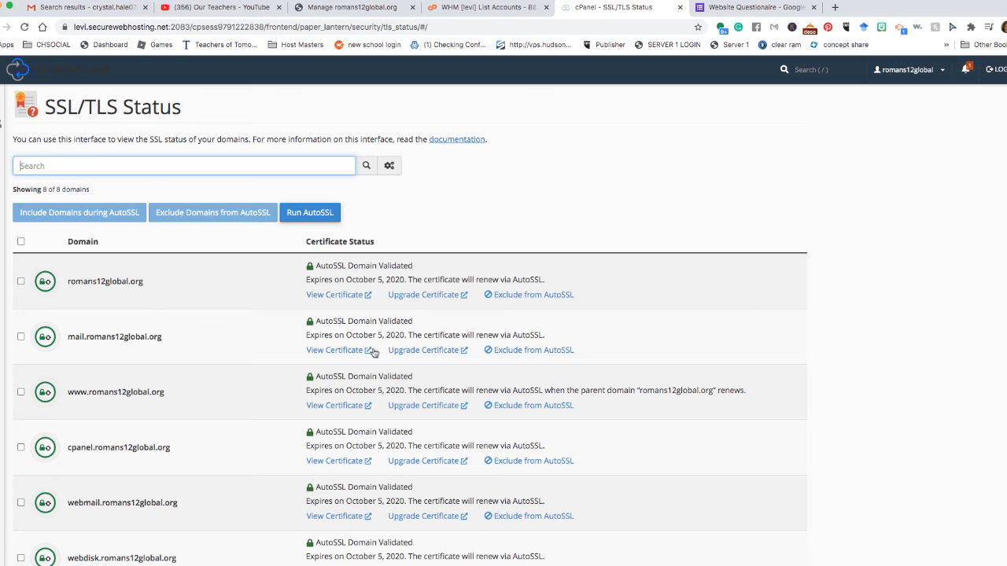
scroll(256, 421, "down", 3)
scroll(256, 419, "down", 2)
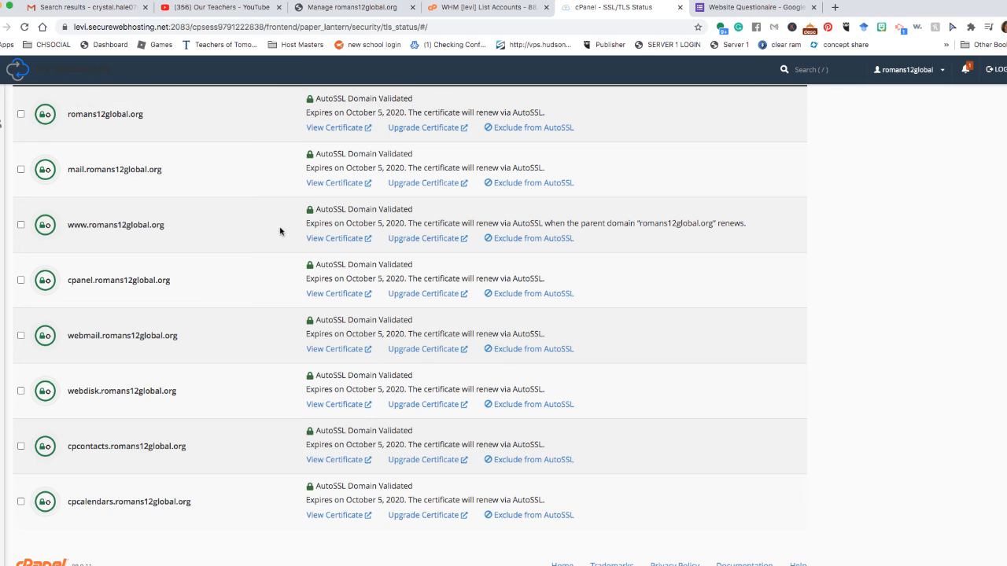
scroll(281, 229, "up", 3)
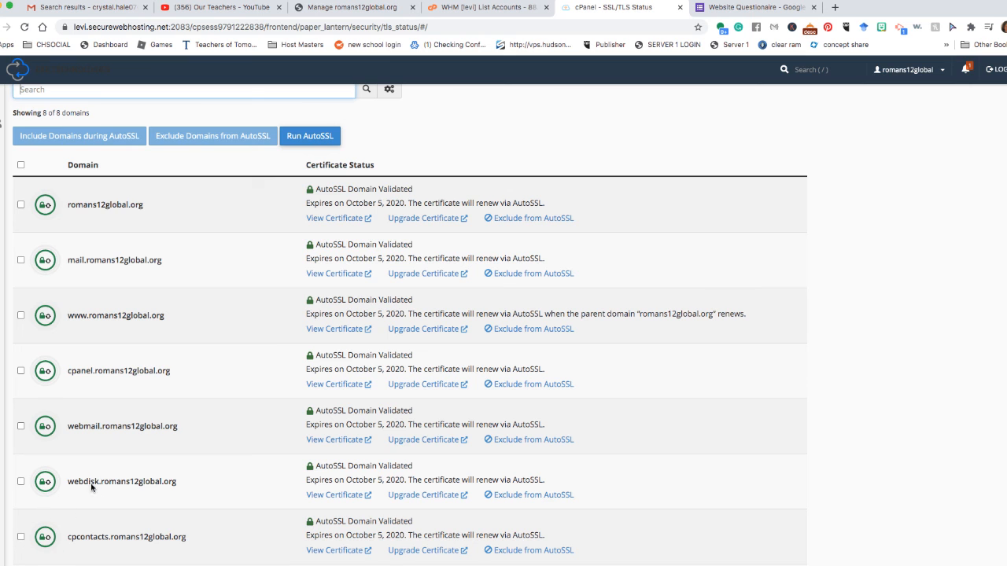
scroll(94, 484, "down", 3)
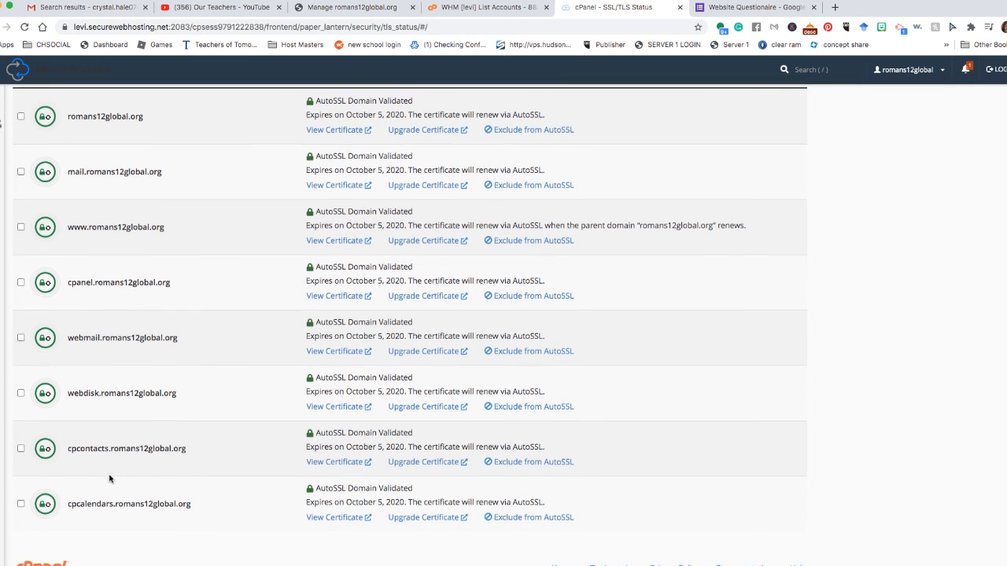
scroll(108, 478, "up", 5)
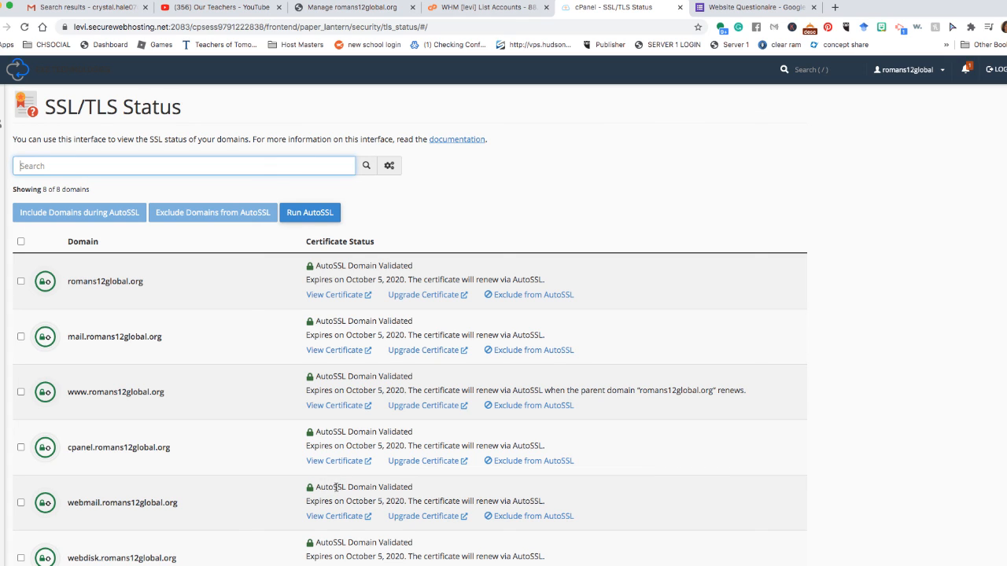
mouse_move(262, 565)
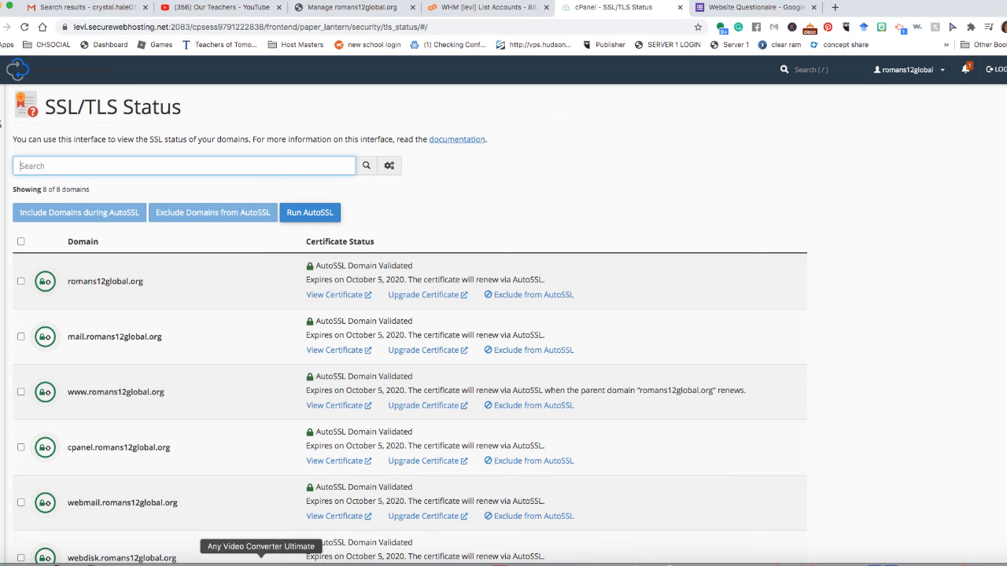